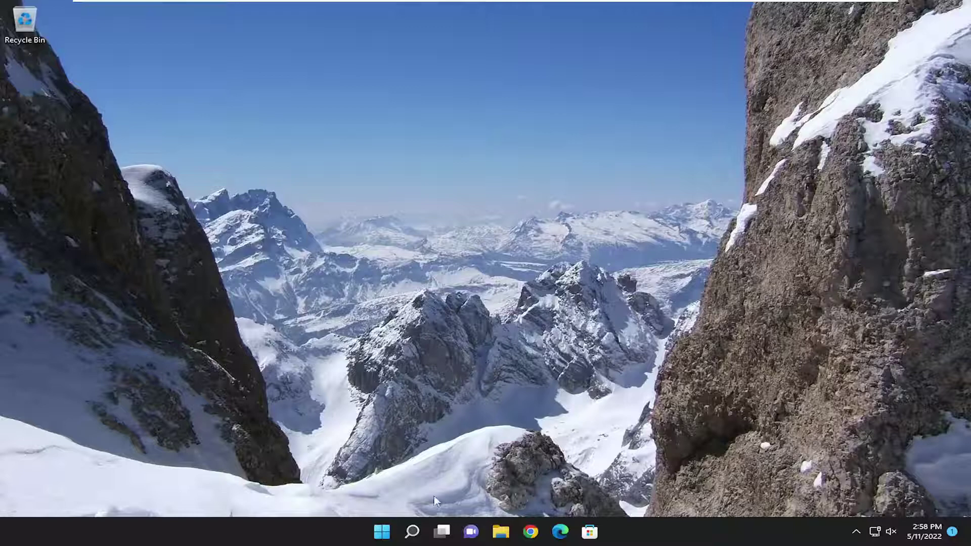
Search Windows for 'control panel' and open the Control Panel result
left_click(413, 531)
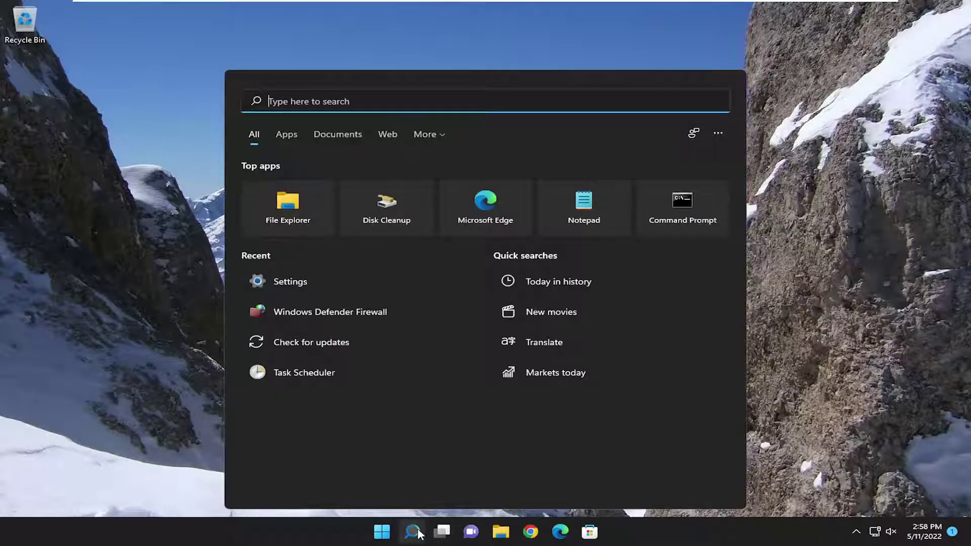
type("control panel")
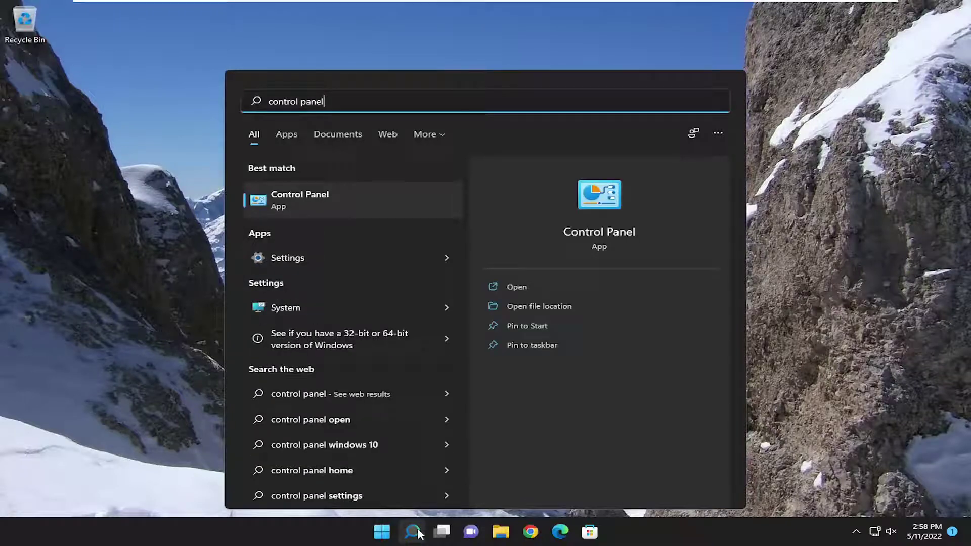
left_click(332, 205)
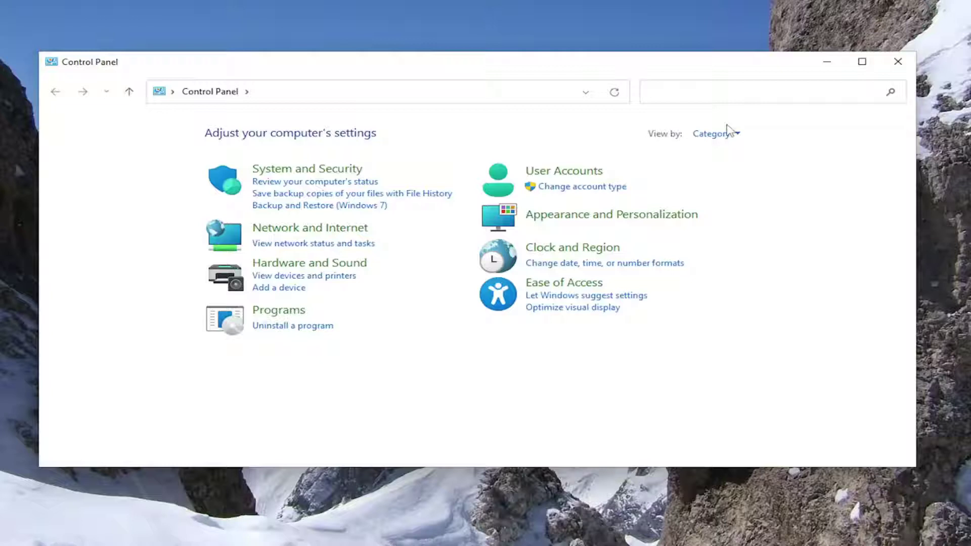
View Control Panel as large icons, make Power saver the active plan, and close Power Options
left_click(717, 134)
left_click(740, 175)
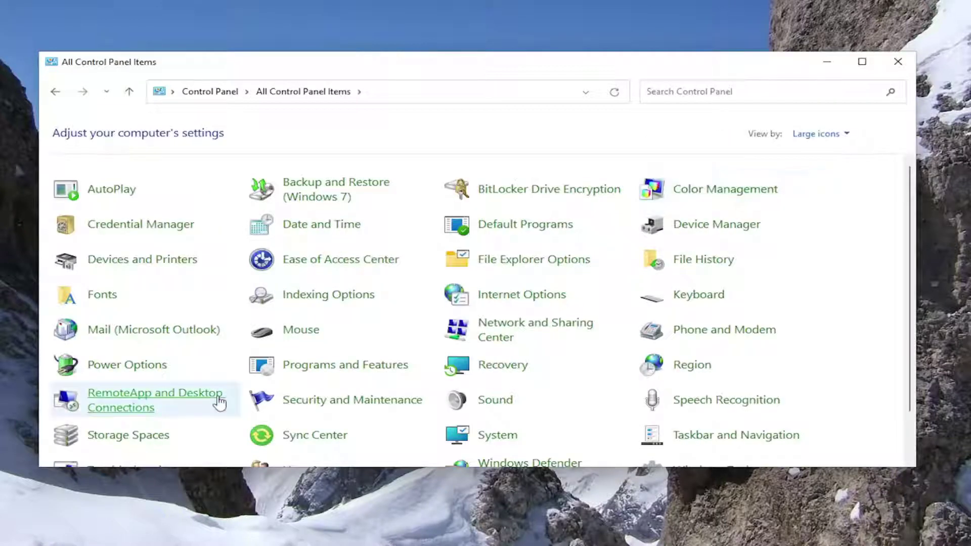
left_click(130, 369)
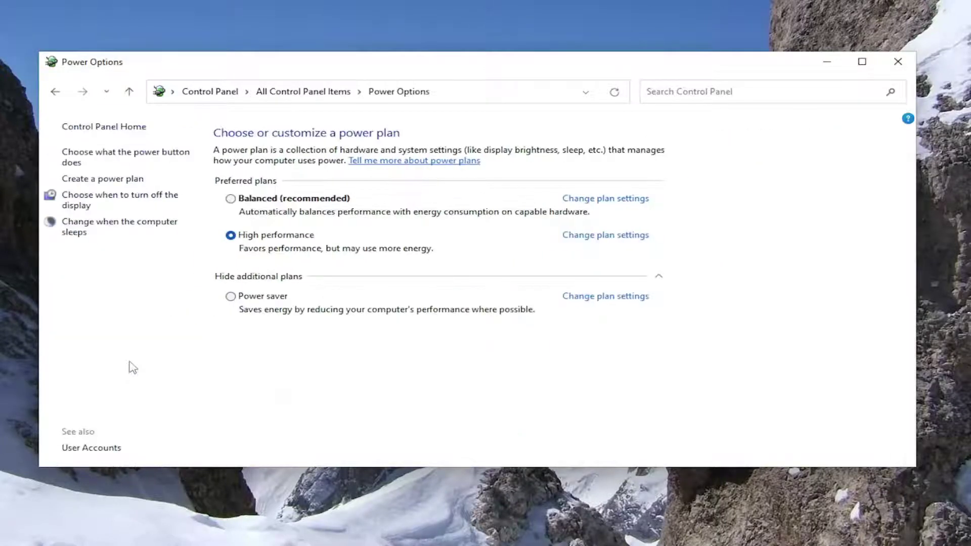
left_click(231, 296)
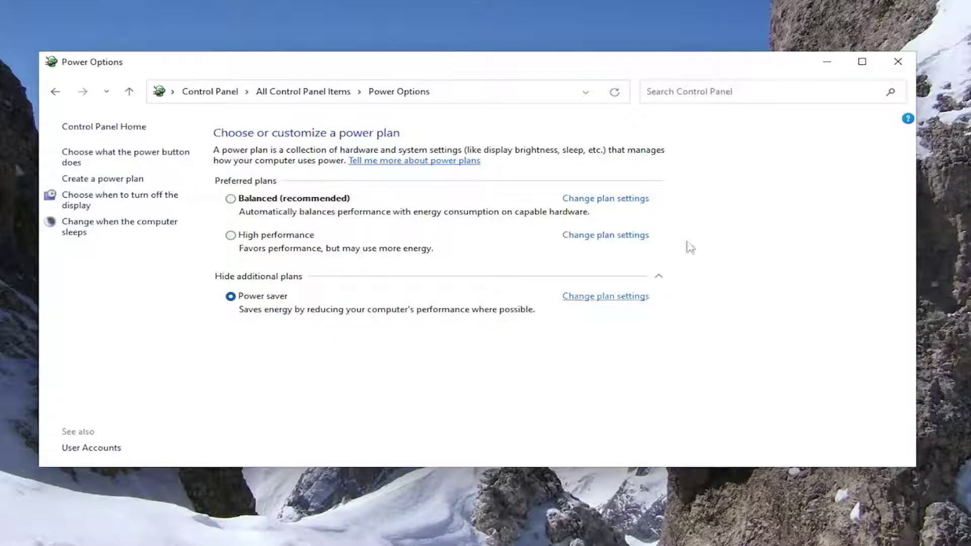
left_click(898, 62)
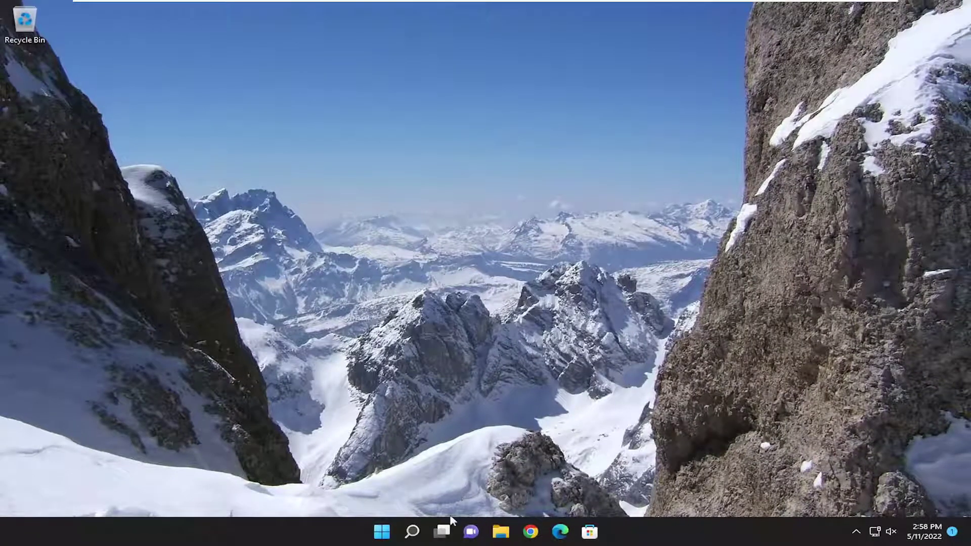
Launch Task Manager from the Start button menu and move its window toward centre
right_click(382, 531)
left_click(360, 391)
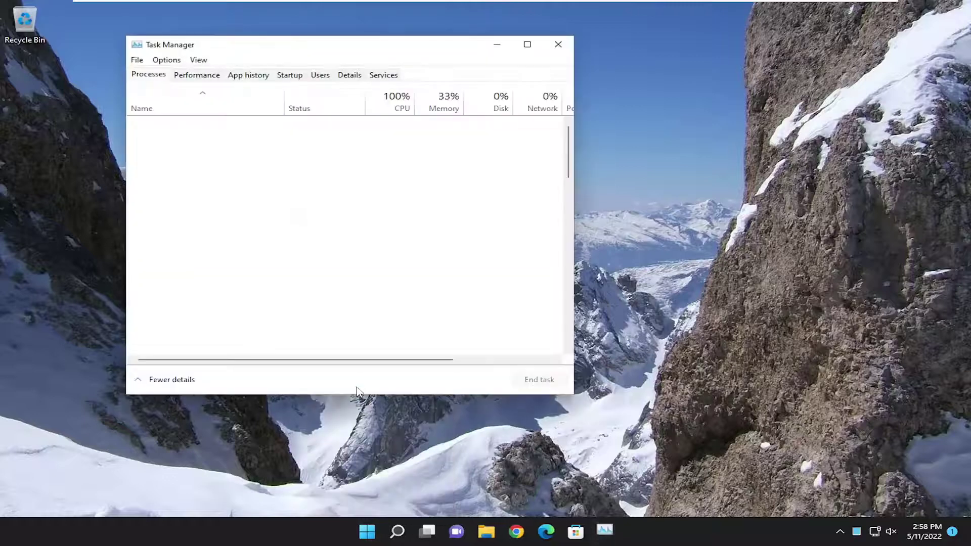
left_click_drag(355, 42, 563, 88)
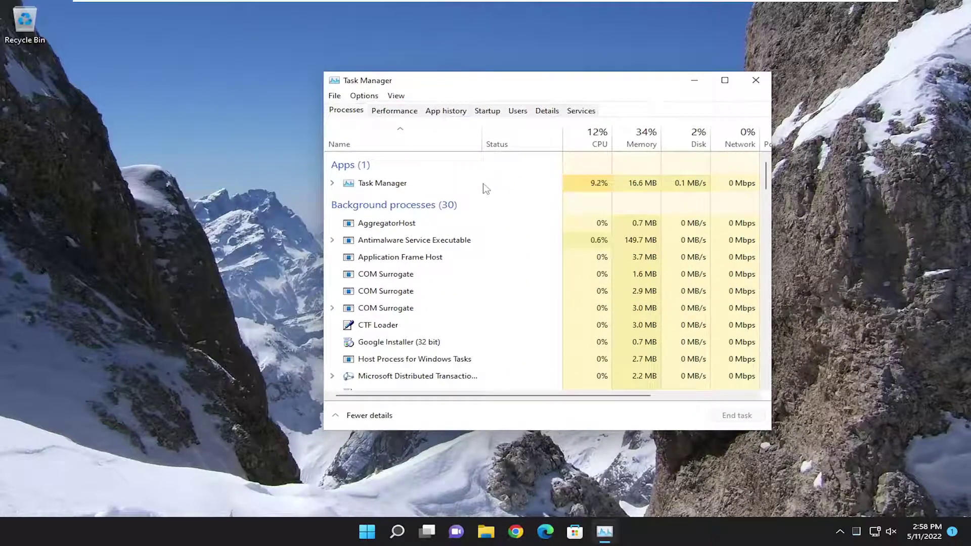
right_click(136, 528)
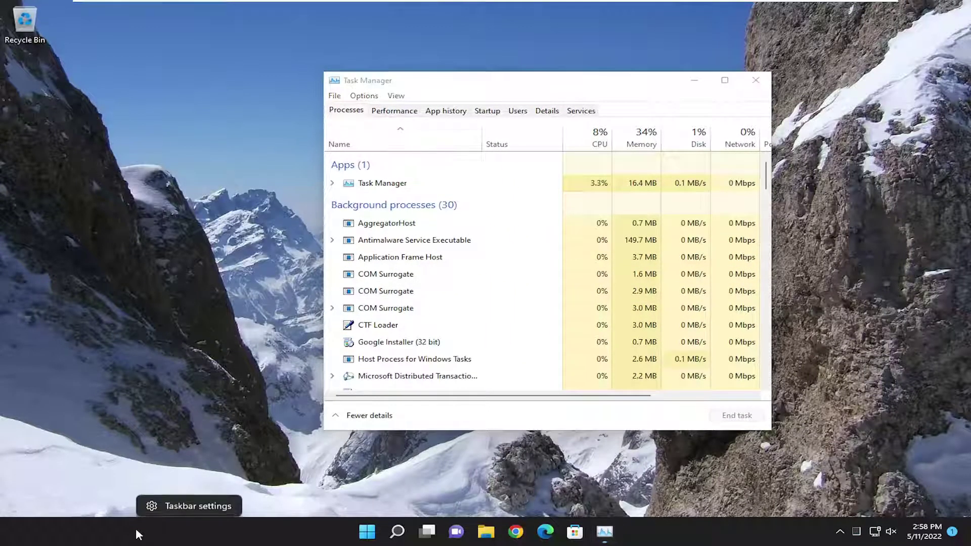
left_click(140, 444)
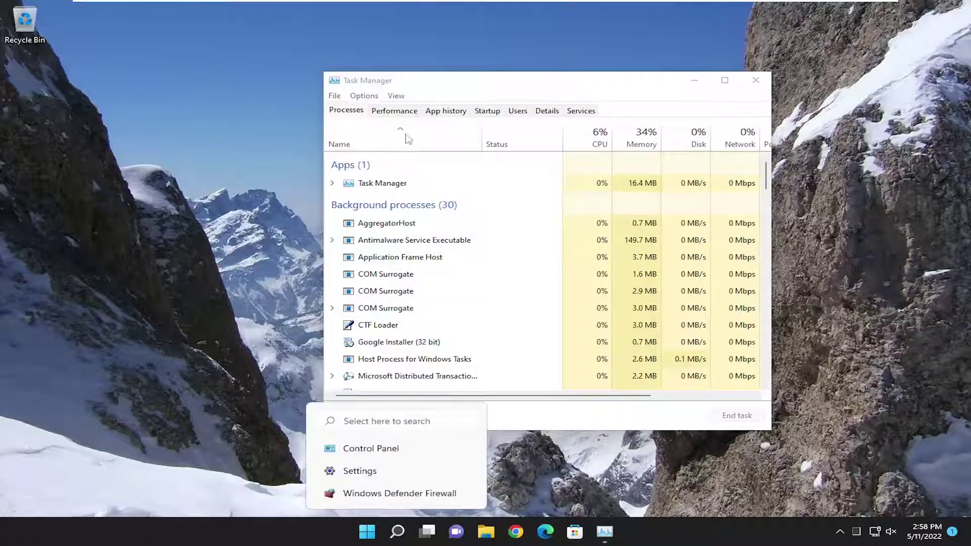
On the Startup apps list, select the Microsoft OneDrive and VMware Tools Core Service entries
left_click(505, 112)
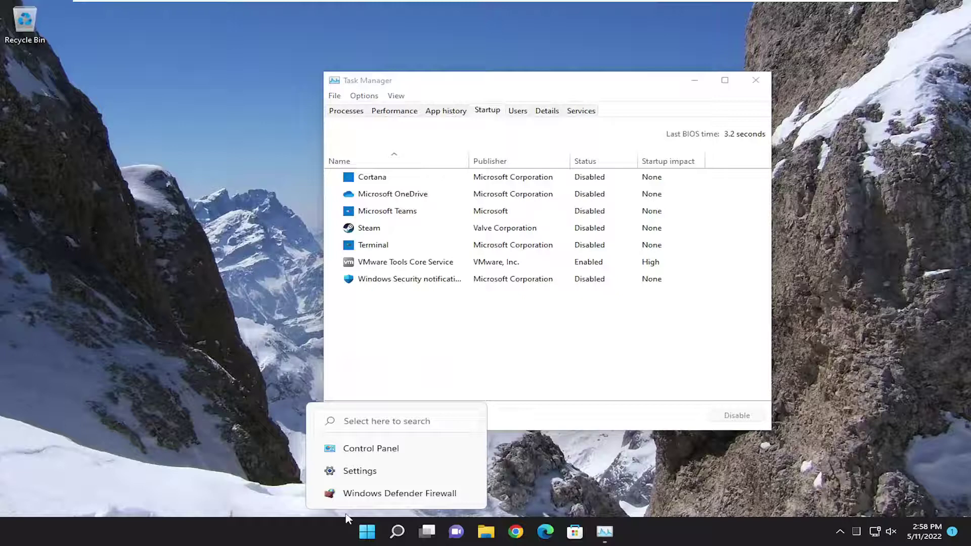
left_click(396, 531)
left_click(489, 114)
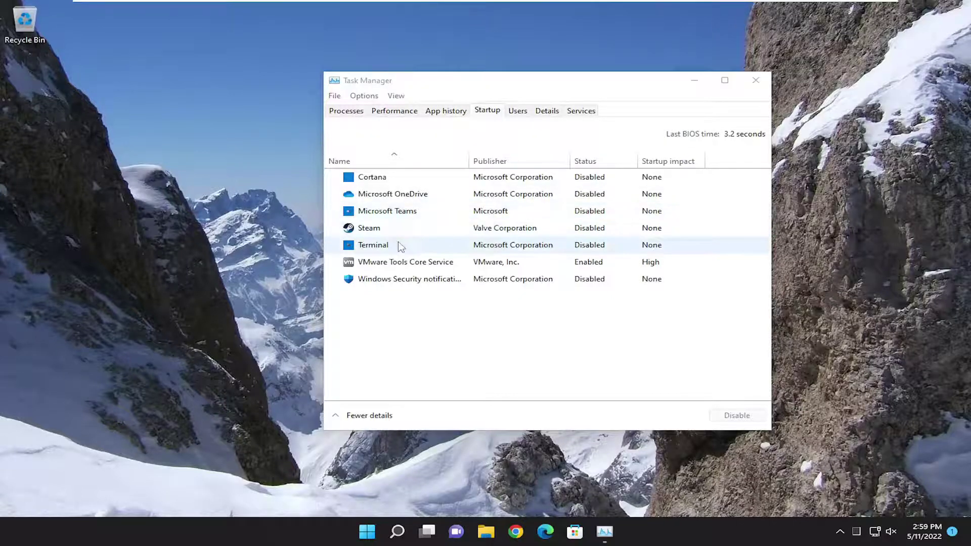
left_click(430, 193)
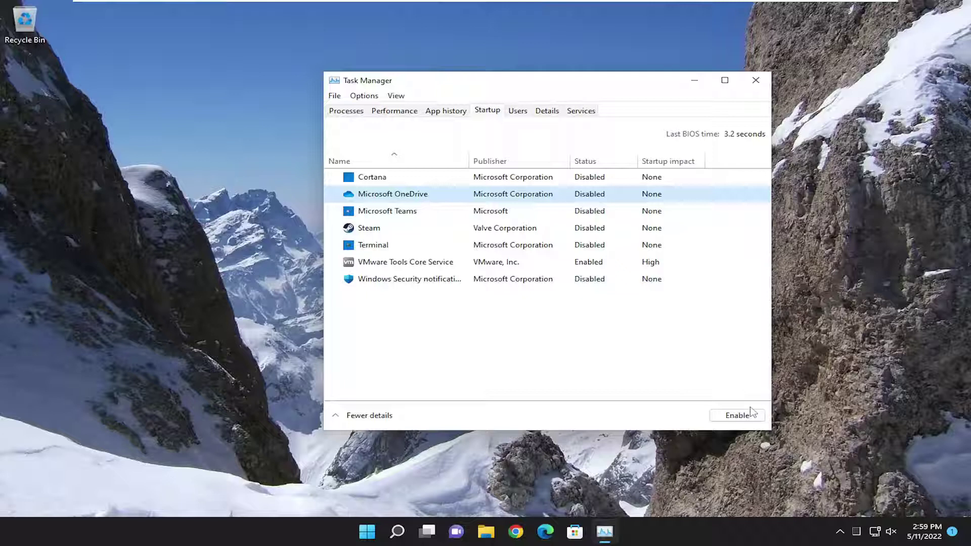
left_click(405, 262)
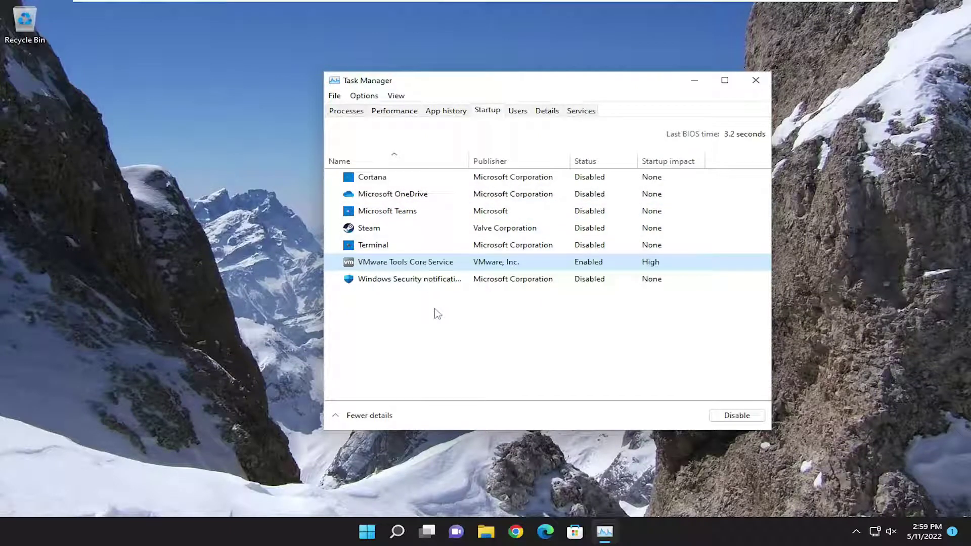
Close Task Manager and search 'performance' to open 'Adjust the appearance and performance of Windows'
left_click(752, 83)
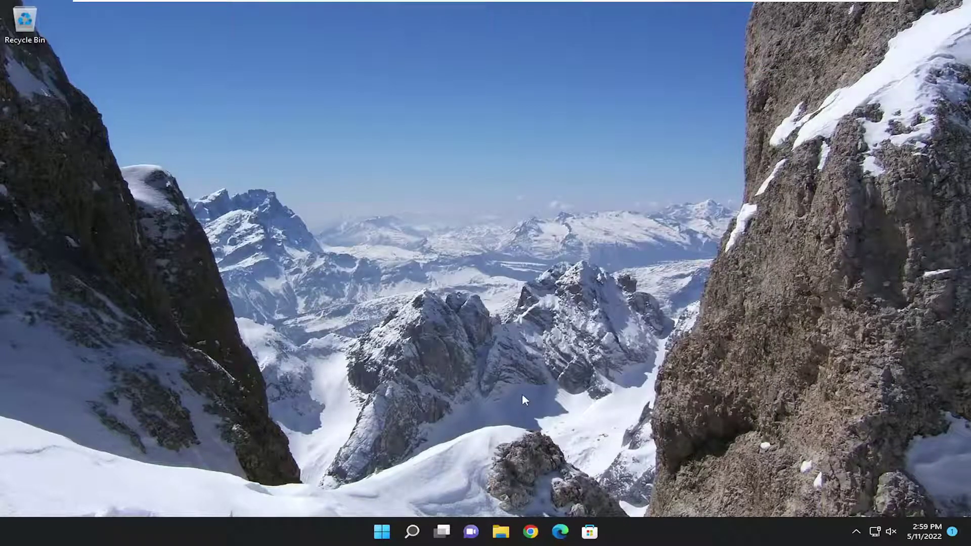
left_click(412, 531)
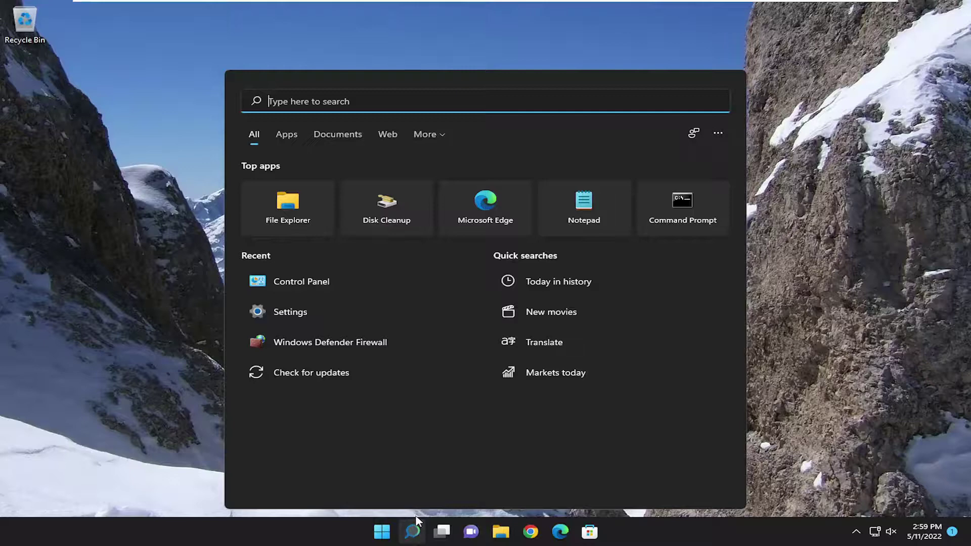
type("performance")
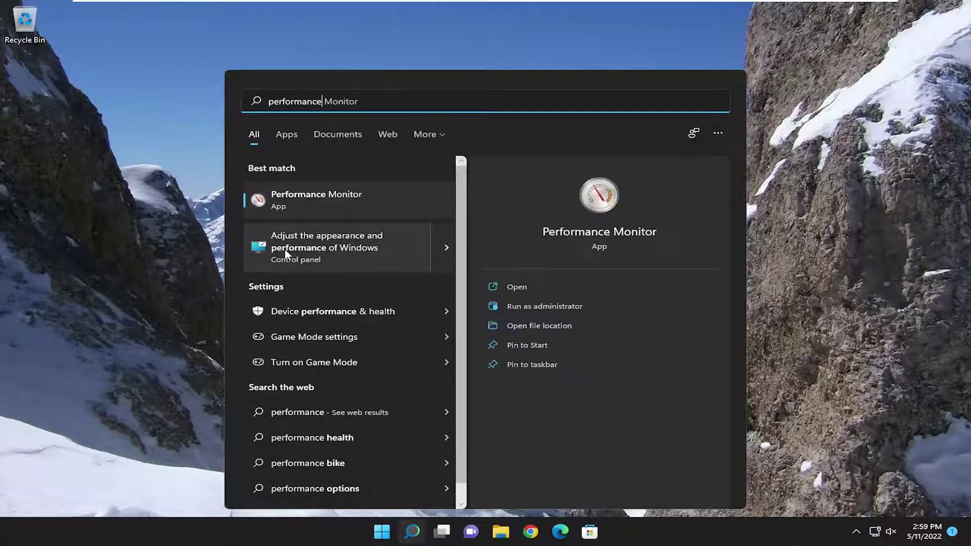
left_click(348, 250)
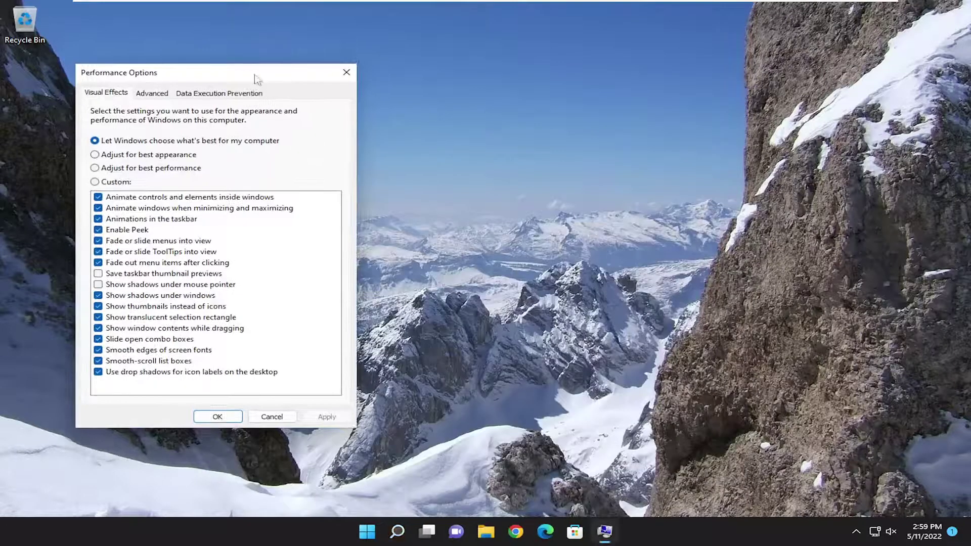
Select 'Adjust for best performance' in Performance Options and apply it
left_click_drag(257, 78, 513, 85)
left_click(425, 178)
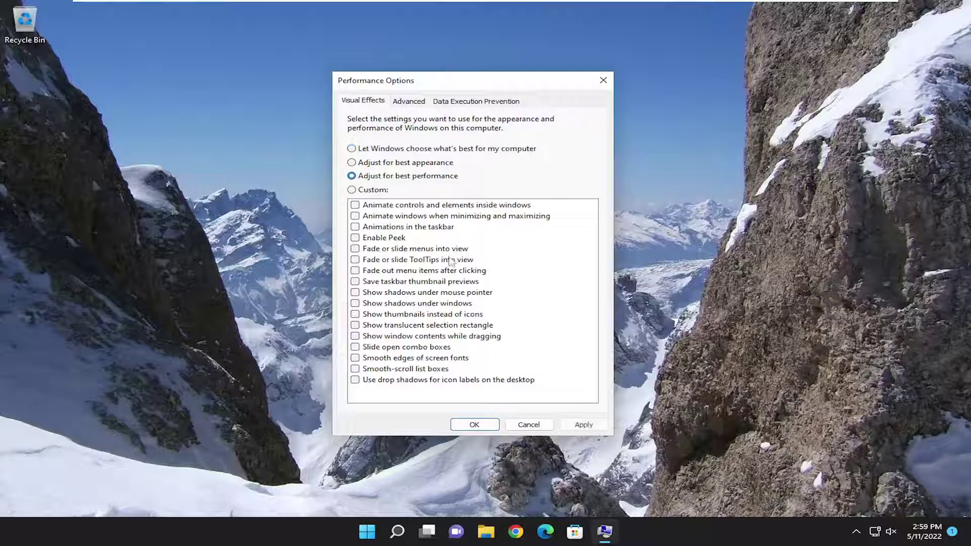
left_click(583, 424)
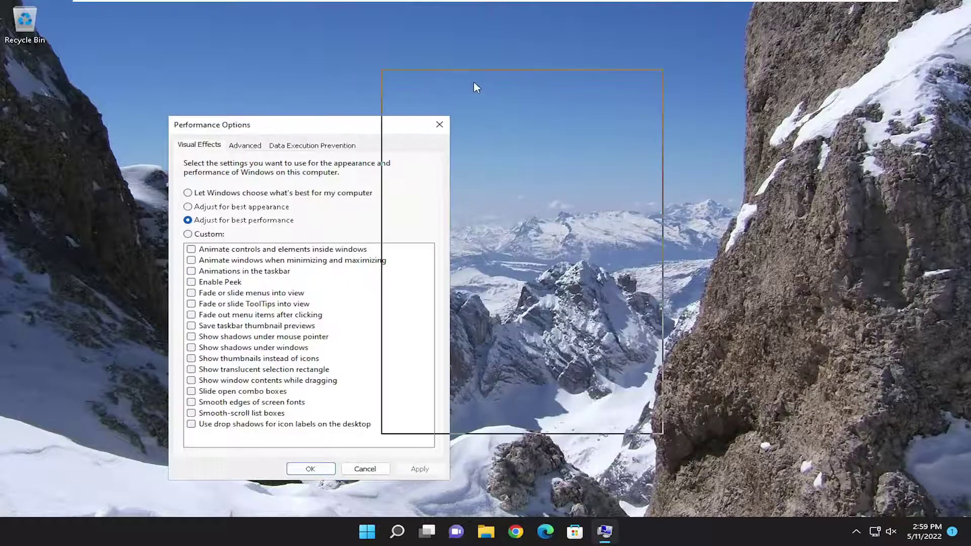
left_click_drag(302, 127, 474, 82)
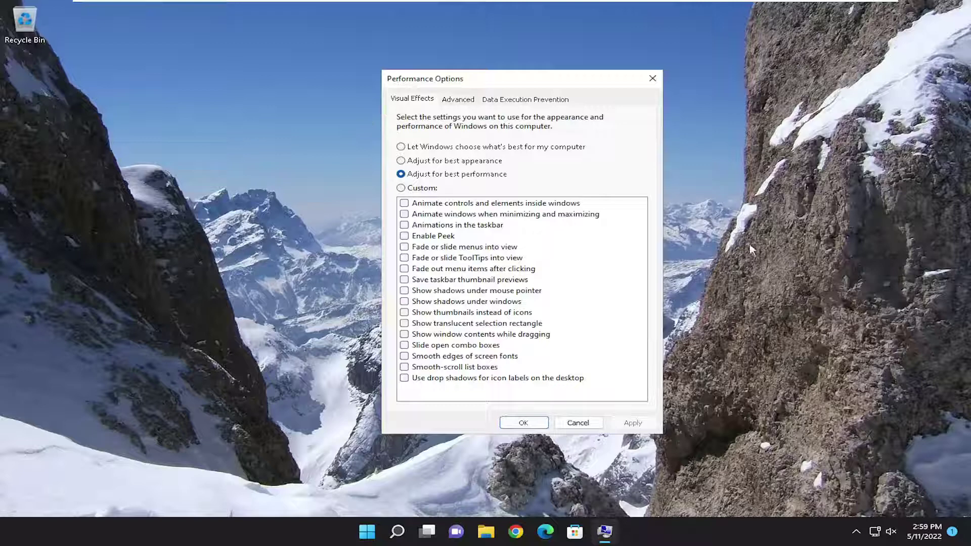
left_click(397, 531)
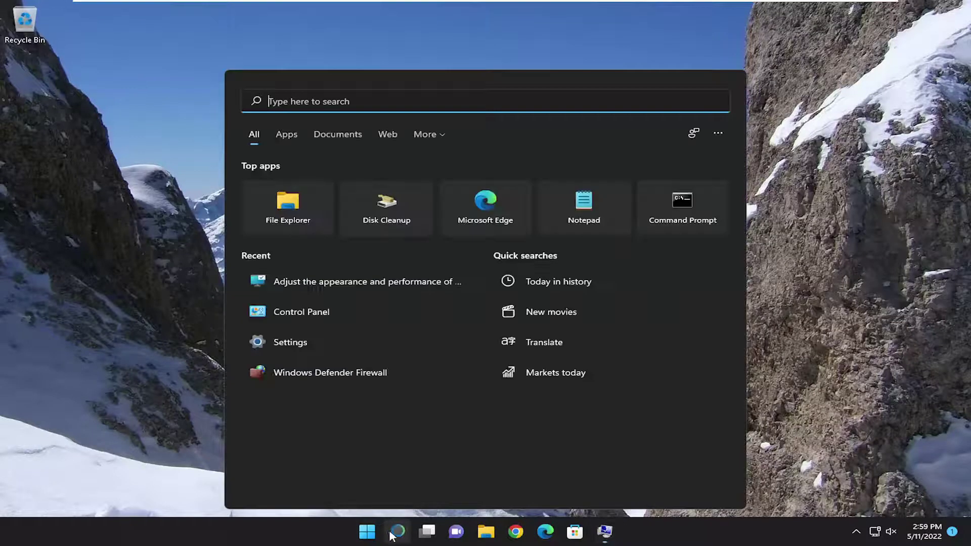
left_click(222, 394)
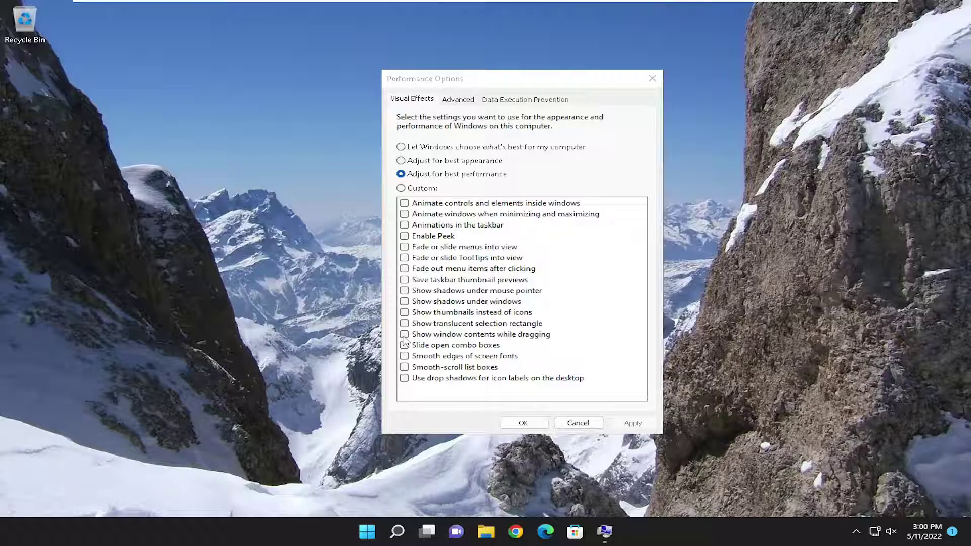
After trying thumbnails, best appearance and custom, reselect best performance, then apply and confirm with OK
left_click(404, 313)
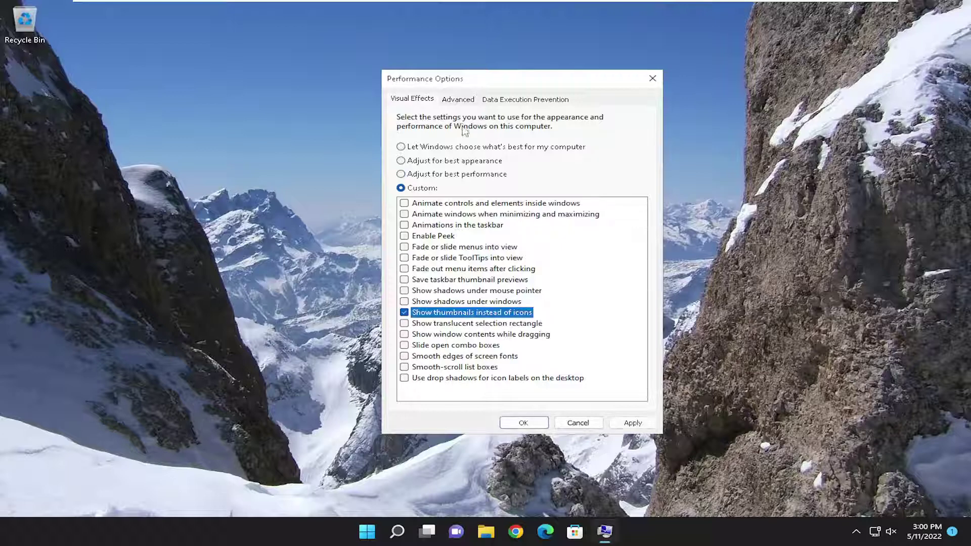
left_click(455, 161)
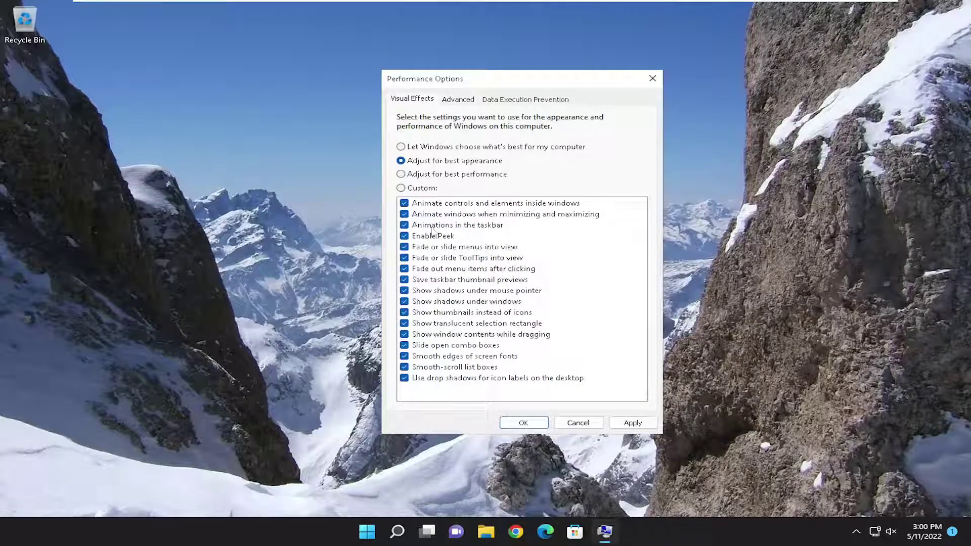
left_click(433, 189)
left_click(435, 174)
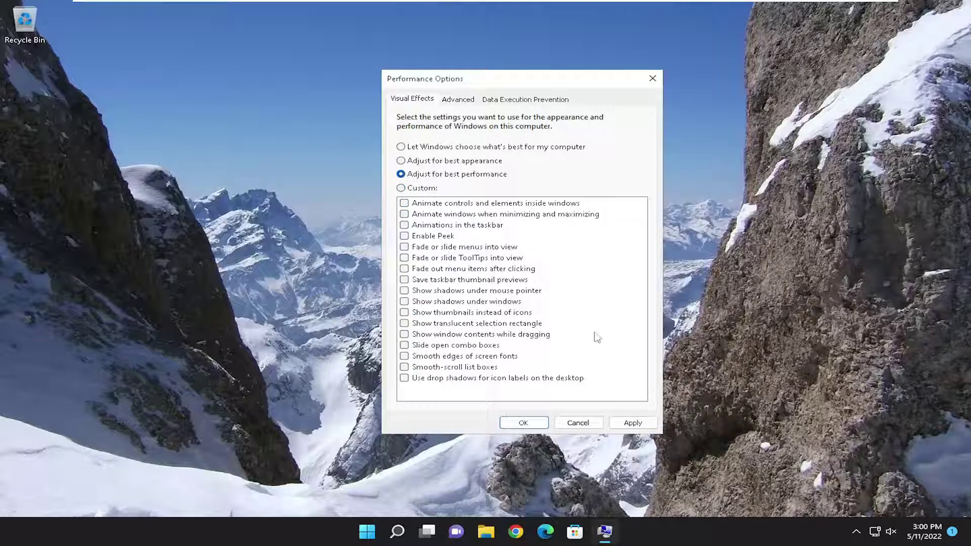
left_click_drag(455, 78, 392, 57)
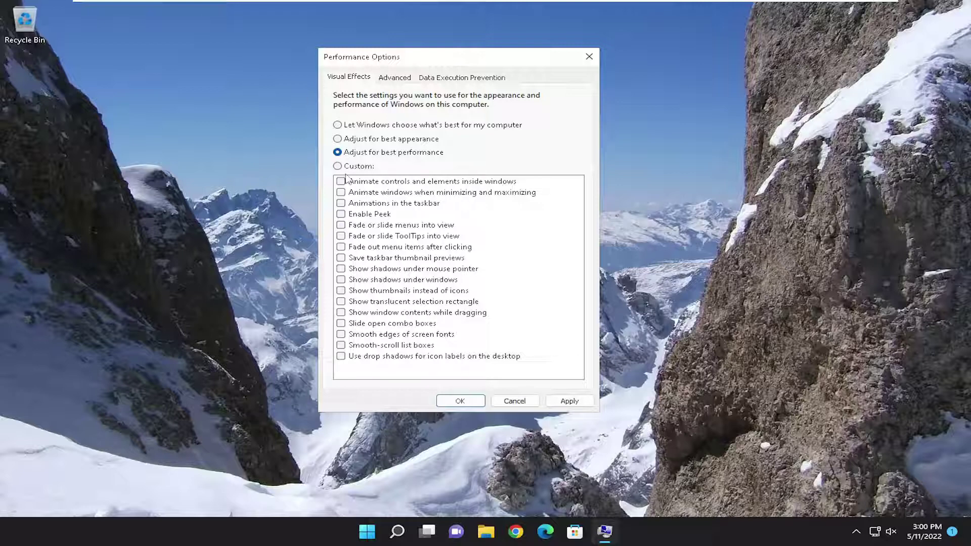
left_click(569, 401)
left_click(460, 400)
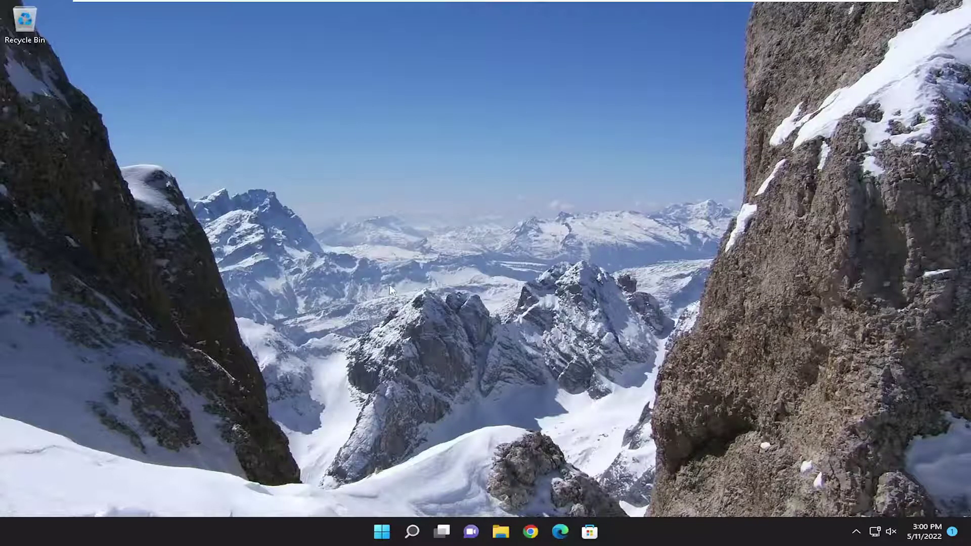